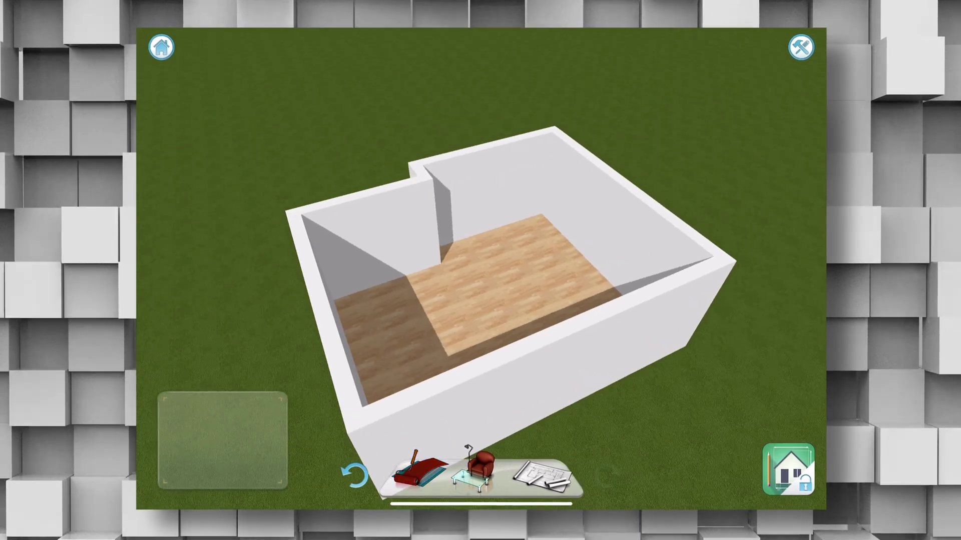
Paint the room's inner walls dark grey and repaint the floor with plain grey paint
{"action": "left_click_drag", "start_coordinate": [482, 383], "coordinate": [483, 383]}
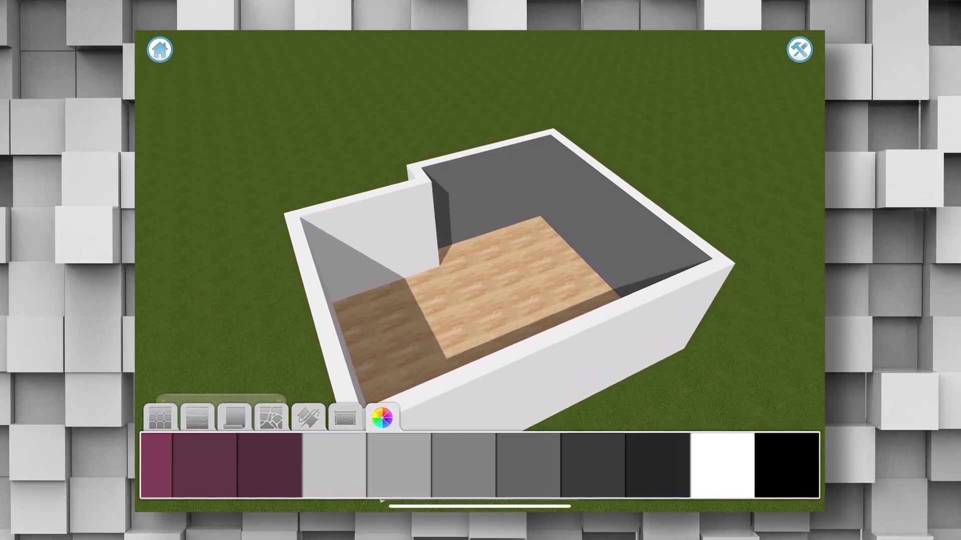
{"action": "scroll", "coordinate": [481, 464], "scroll_direction": "left", "scroll_amount": 5}
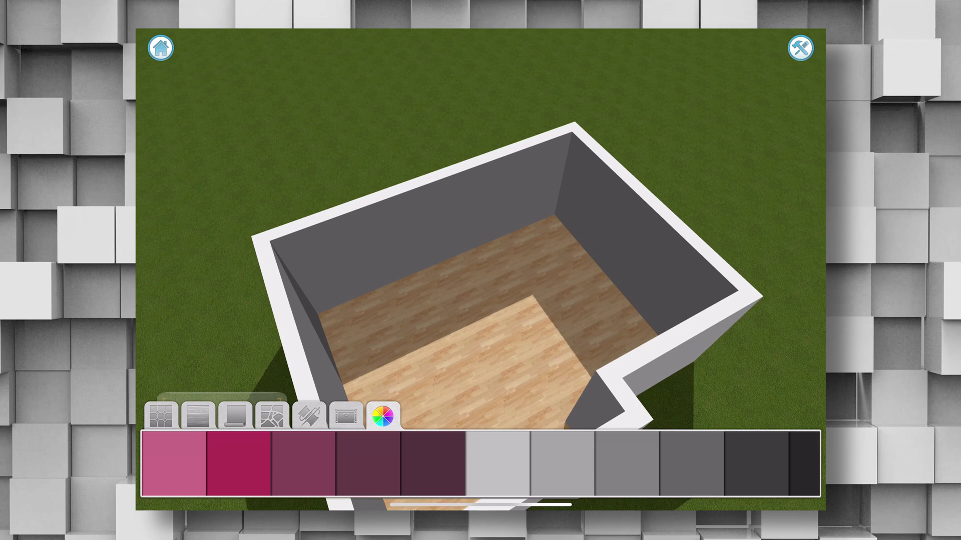
{"action": "left_click", "coordinate": [309, 415]}
{"action": "left_click", "coordinate": [198, 416]}
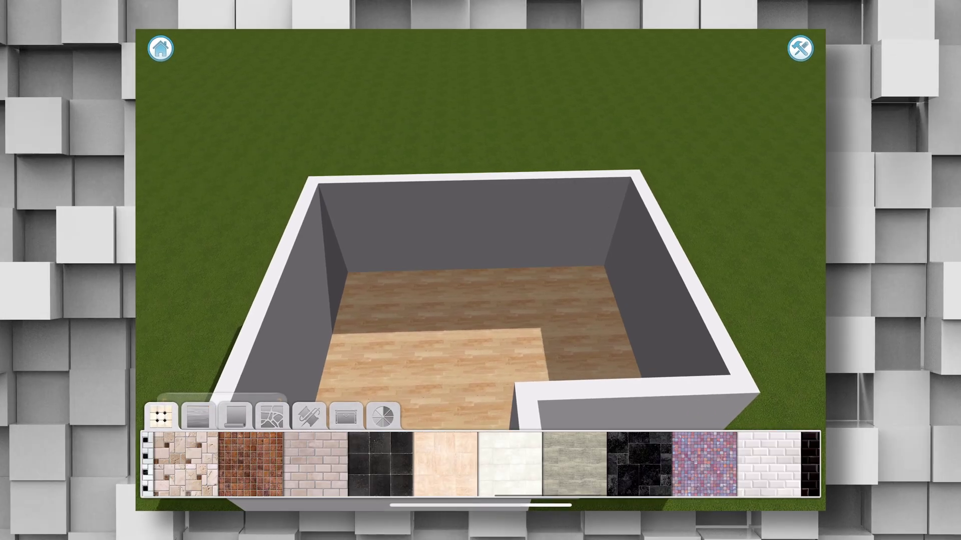
{"action": "left_click", "coordinate": [234, 417]}
{"action": "left_click_drag", "start_coordinate": [173, 464], "coordinate": [353, 310]}
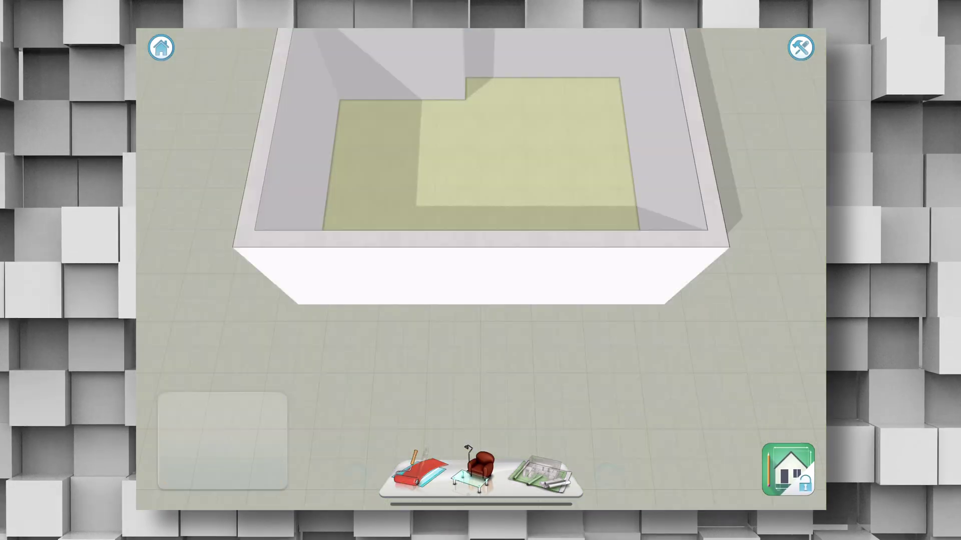
Place a double door from the catalogue on the back wall and paint it light grey
{"action": "left_click", "coordinate": [479, 468]}
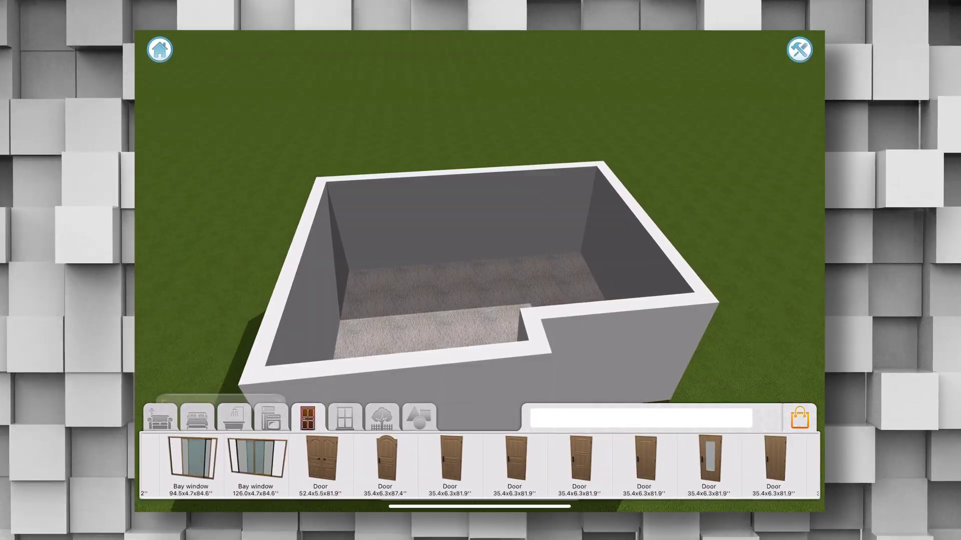
{"action": "left_click_drag", "start_coordinate": [311, 458], "coordinate": [405, 225]}
{"action": "left_click", "coordinate": [401, 401]}
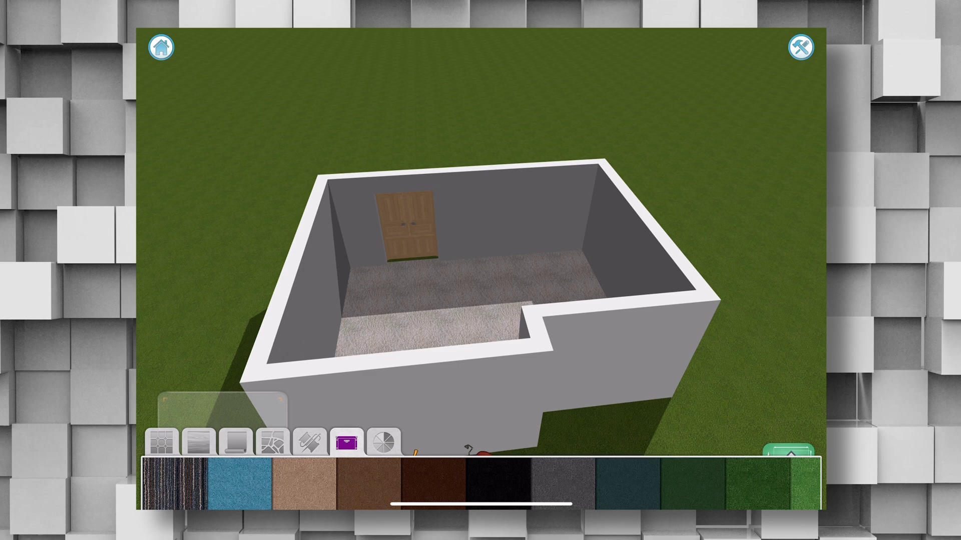
{"action": "left_click_drag", "start_coordinate": [481, 225], "coordinate": [480, 325]}
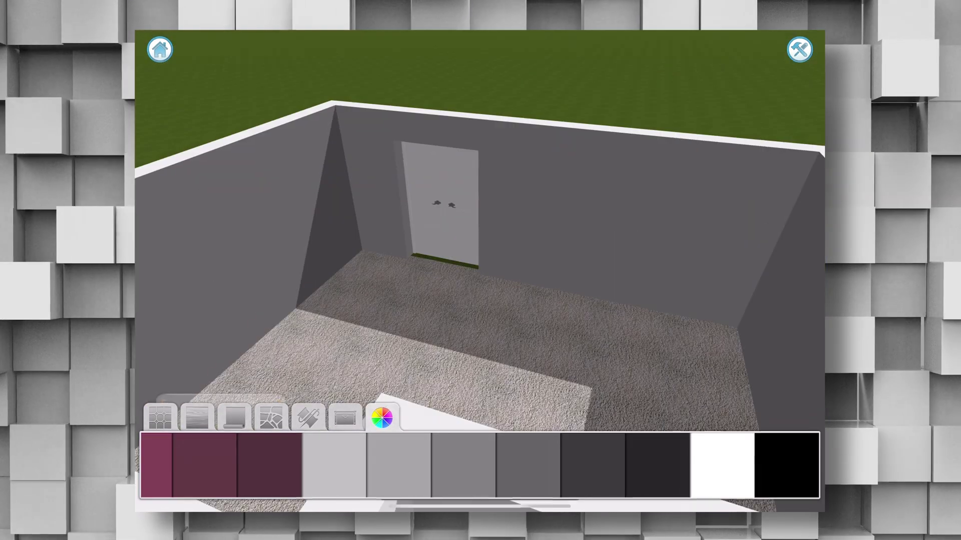
Select the double door and resize it to 5′6″ wide
{"action": "left_click", "coordinate": [440, 200]}
{"action": "left_click_drag", "start_coordinate": [481, 250], "coordinate": [480, 300]}
{"action": "left_click", "coordinate": [363, 235]}
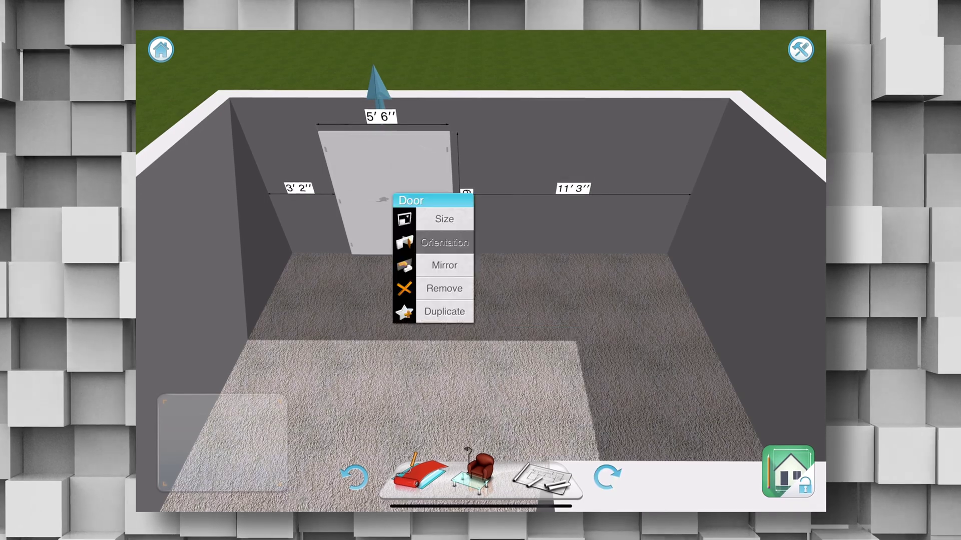
{"action": "left_click", "coordinate": [551, 375]}
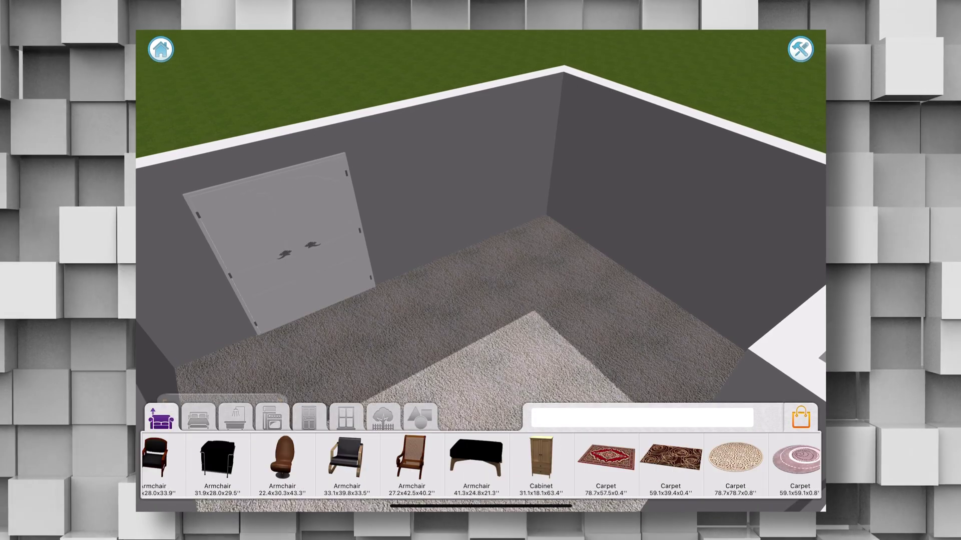
Add black armchairs along the side wall and search the catalogue for 'desk'
{"action": "scroll", "coordinate": [481, 465], "scroll_direction": "right", "scroll_amount": 5}
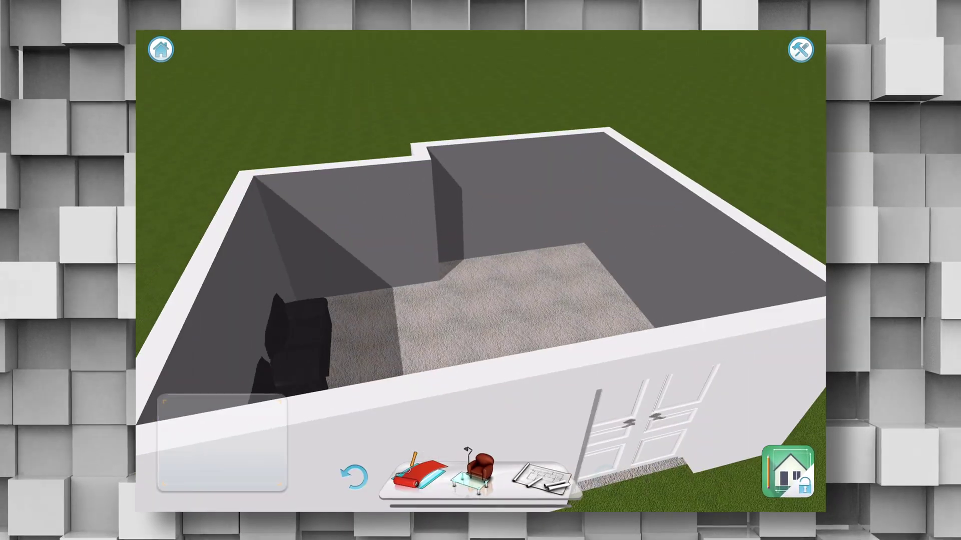
{"action": "type", "text": "desk"}
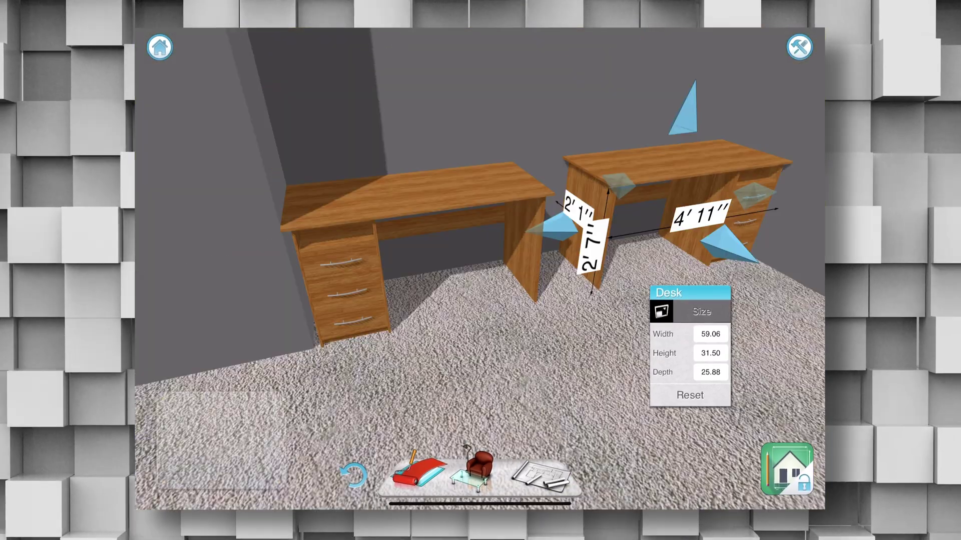
Widen the wooden desks to 5′8″ and arrange them in an L along two walls
{"action": "left_click_drag", "start_coordinate": [730, 245], "coordinate": [780, 250]}
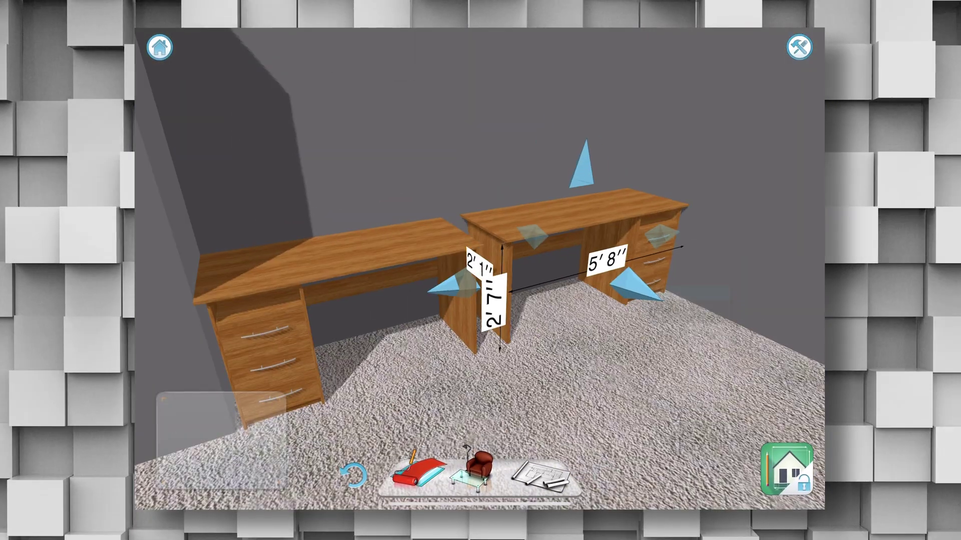
{"action": "left_click_drag", "start_coordinate": [501, 400], "coordinate": [380, 340]}
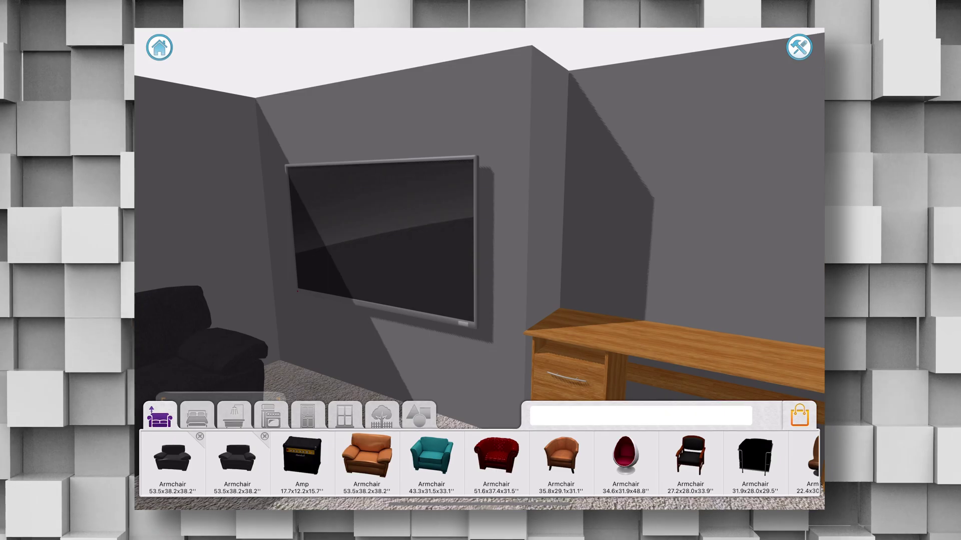
Browse the catalogue's windows category for blinds, curtains and other window items
{"action": "left_click", "coordinate": [345, 417]}
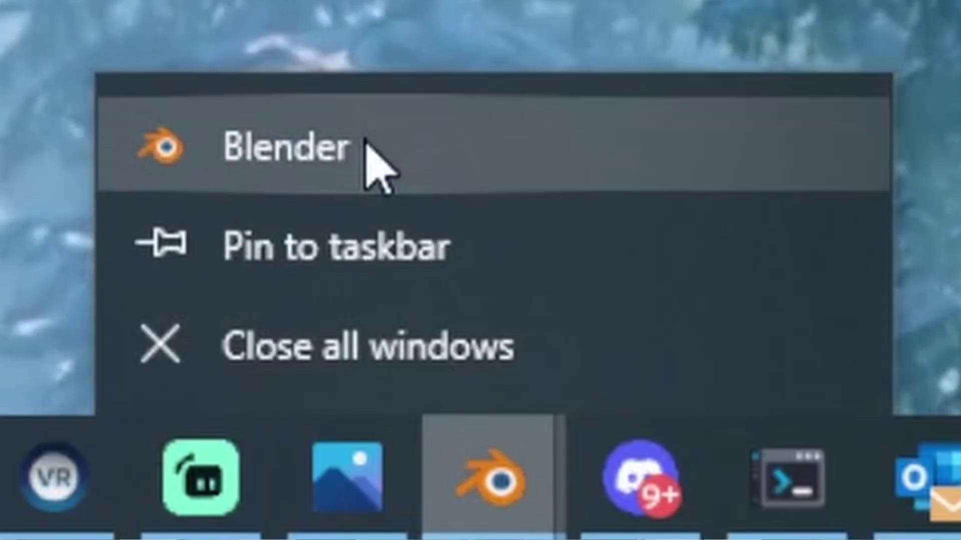
Launch Blender from the taskbar jump list and dismiss the splash screen
{"action": "left_click", "coordinate": [375, 161]}
{"action": "left_click", "coordinate": [613, 222]}
{"action": "middle_click_drag", "start_coordinate": [612, 222], "coordinate": [671, 242]}
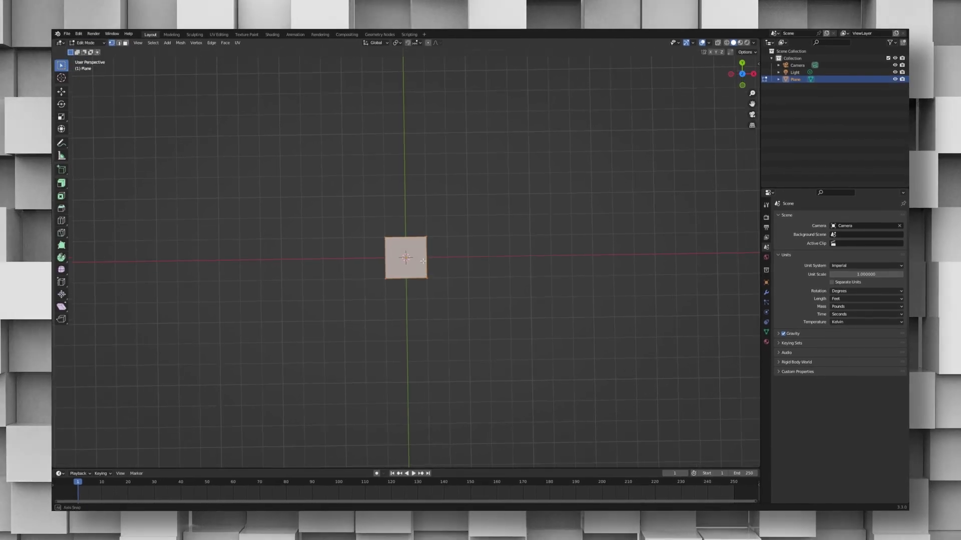
Inspect the floor slab and walls, hiding Front Wall then Back Wall to check inside
{"action": "middle_click_drag", "start_coordinate": [423, 261], "coordinate": [457, 218]}
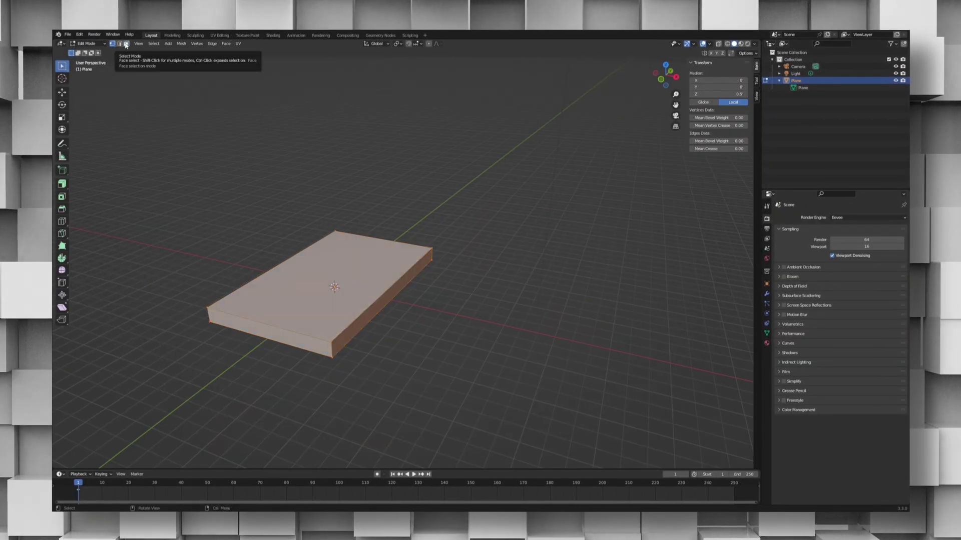
{"action": "middle_click_drag", "start_coordinate": [384, 271], "coordinate": [524, 343]}
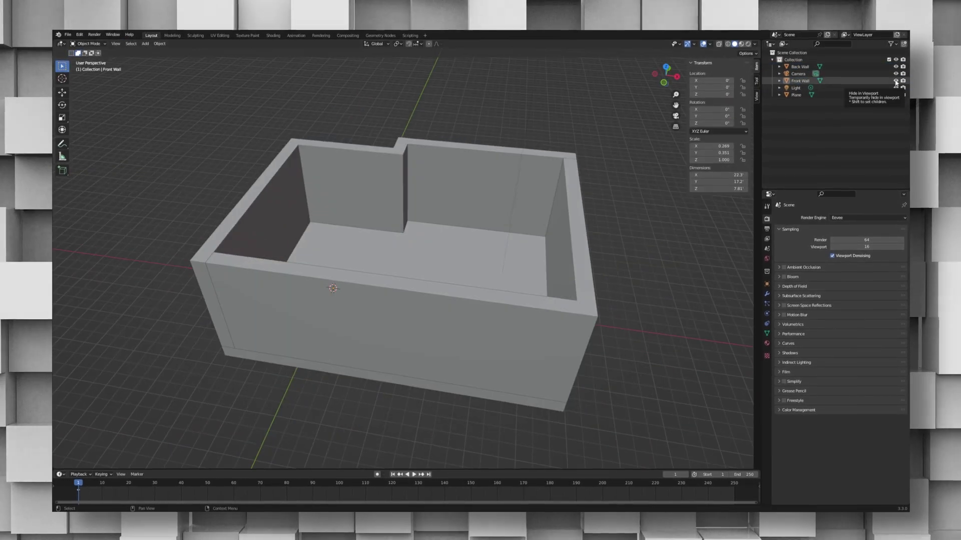
{"action": "left_click", "coordinate": [894, 80]}
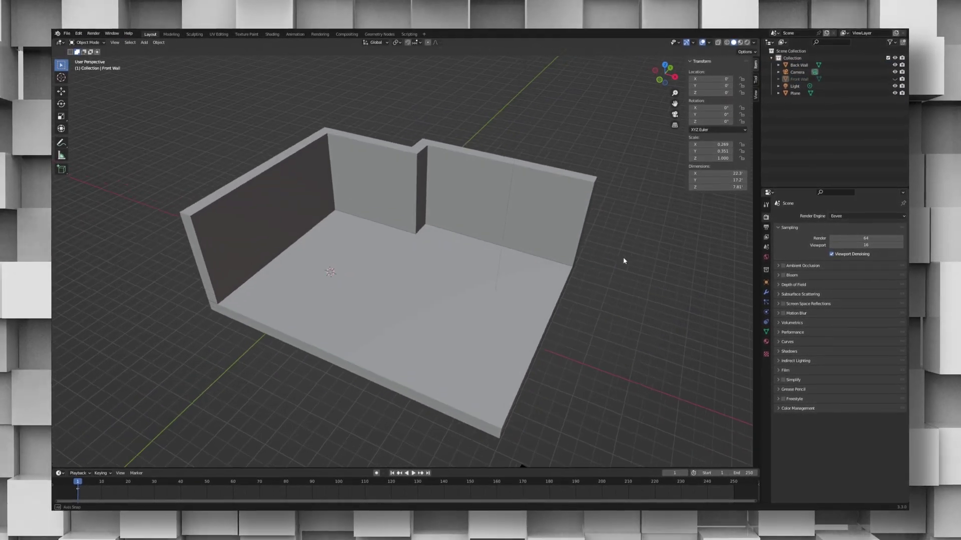
{"action": "left_click", "coordinate": [894, 67]}
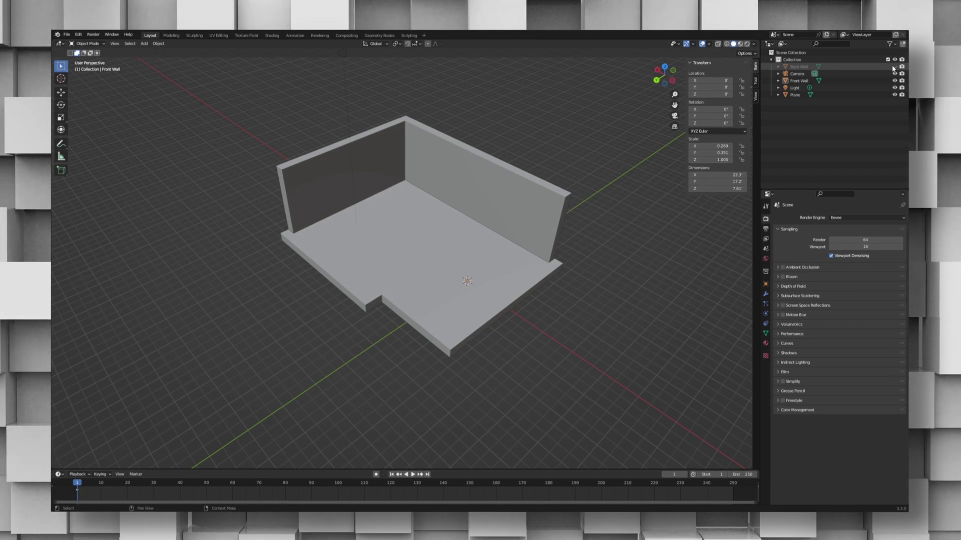
{"action": "left_click", "coordinate": [894, 66]}
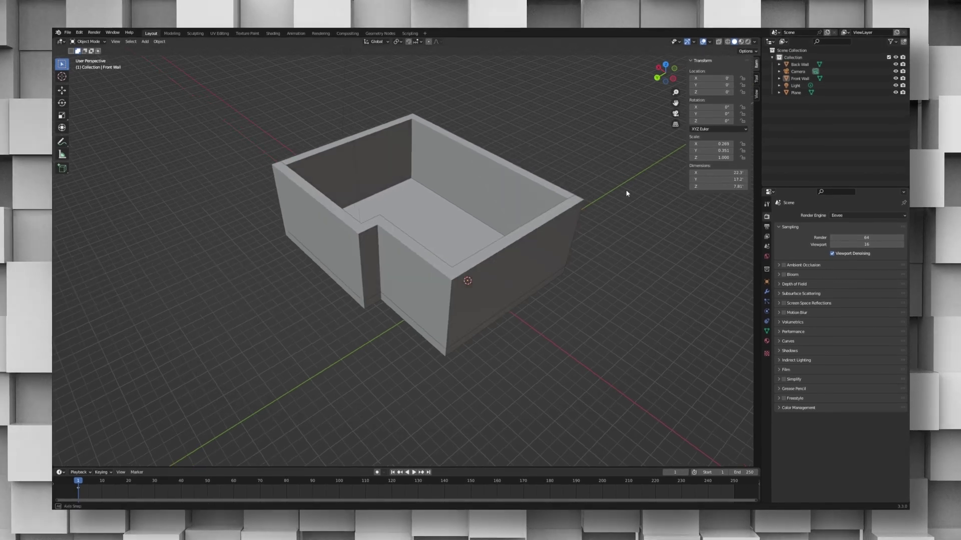
{"action": "middle_click_drag", "start_coordinate": [626, 195], "coordinate": [531, 189]}
Search Google for free Blender furniture assets, then search Free3D for corner couch models
{"action": "type", "text": "f"}
{"action": "type", "text": "ree blend"}
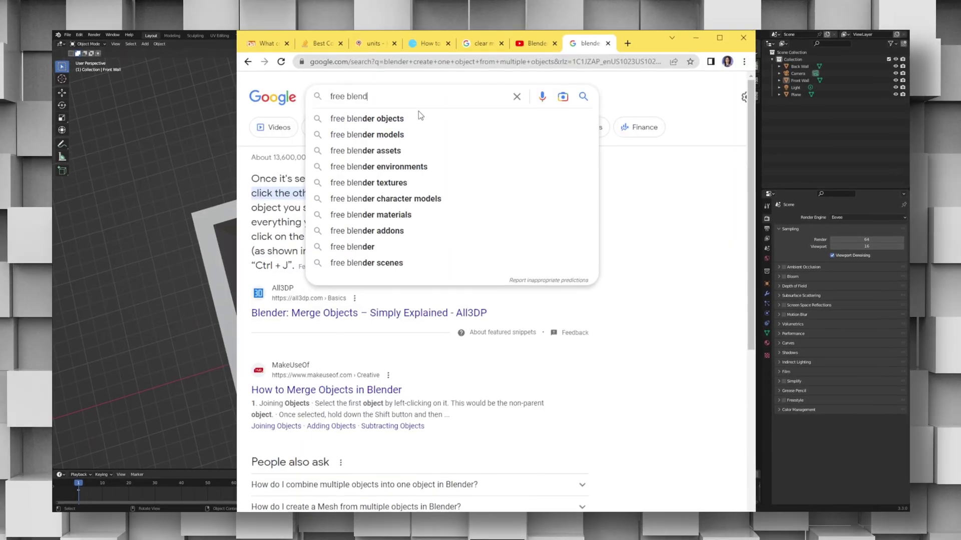
{"action": "type", "text": "er assets furniture"}
{"action": "key", "text": "Return"}
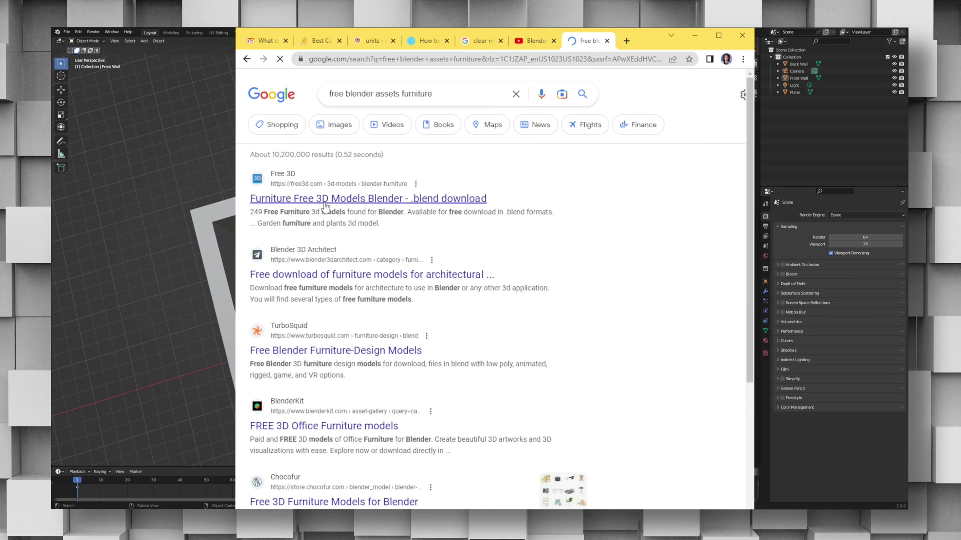
{"action": "left_click", "coordinate": [325, 199]}
{"action": "type", "text": "comer couch"}
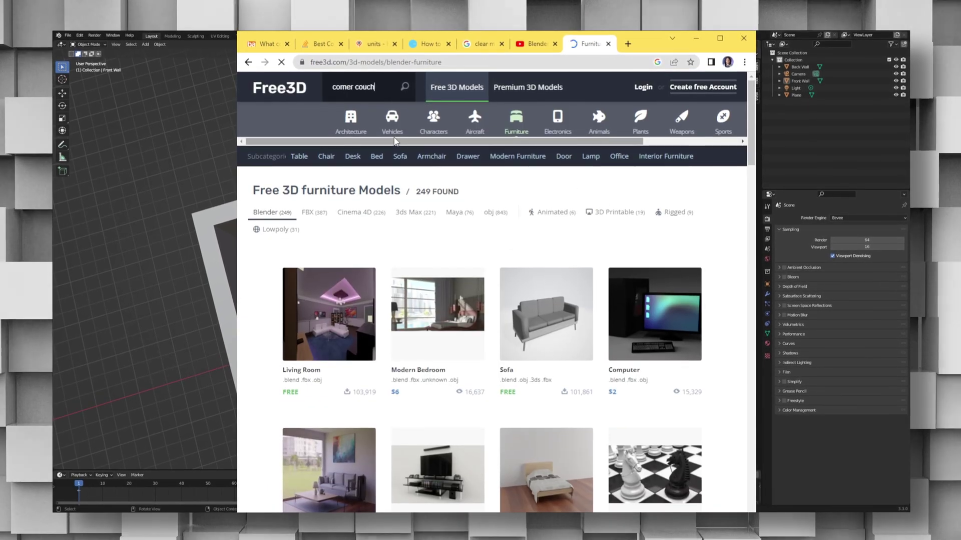
{"action": "key", "text": "Return"}
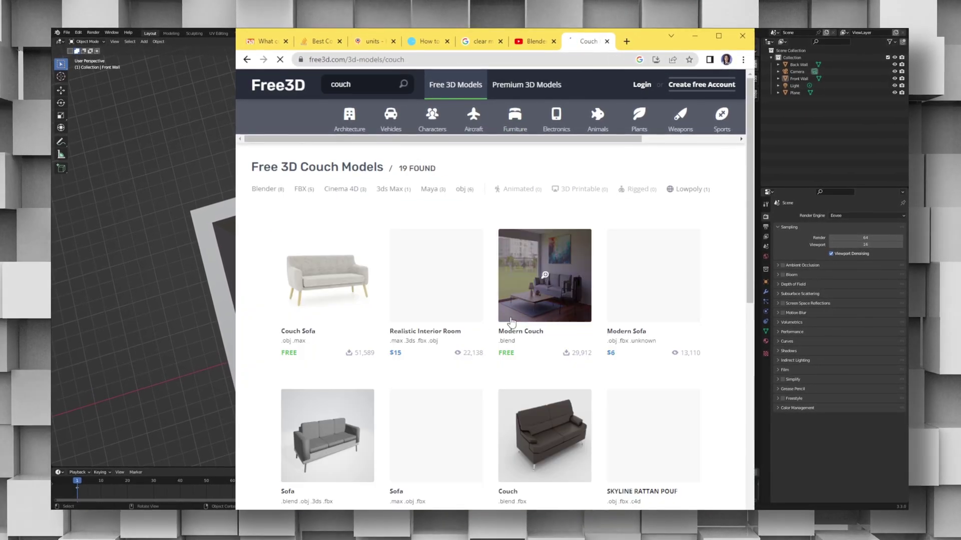
{"action": "scroll", "coordinate": [513, 325], "scroll_direction": "down", "scroll_amount": 18}
{"action": "scroll", "coordinate": [512, 324], "scroll_direction": "up", "scroll_amount": 15}
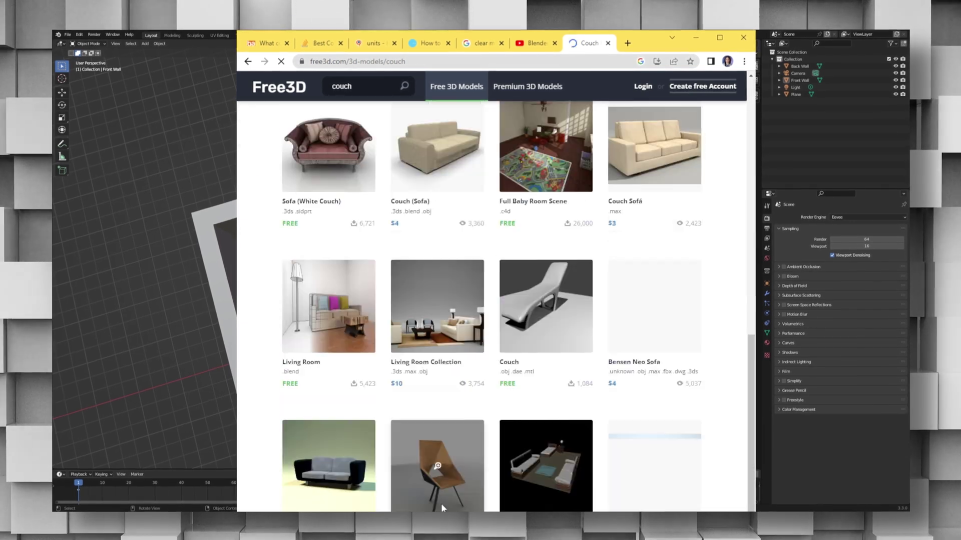
Google 'corner couch blender asset' and open the Big Corner Couch BlenderKit page
{"action": "left_click", "coordinate": [362, 59]}
{"action": "type", "text": "corner couch blender asset"}
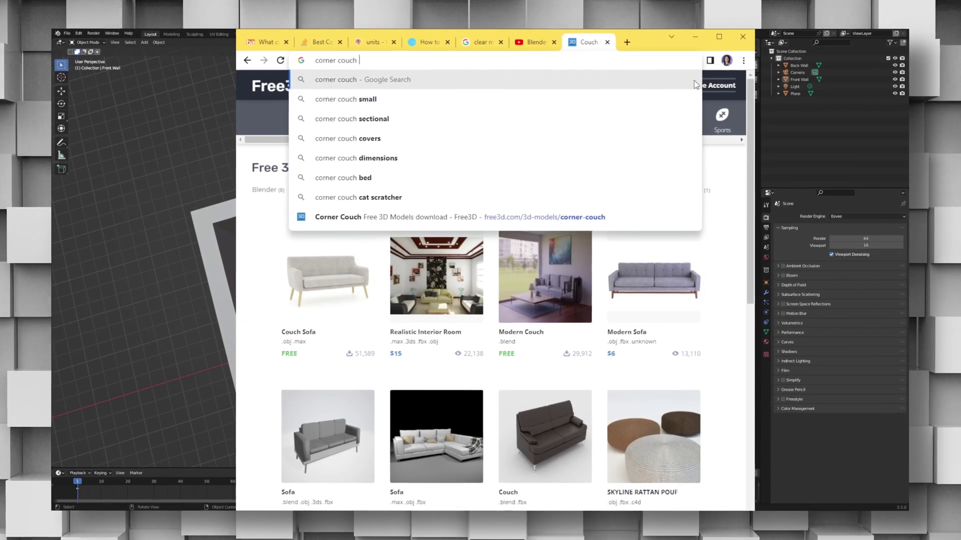
{"action": "key", "text": "Return"}
{"action": "left_click", "coordinate": [325, 277]}
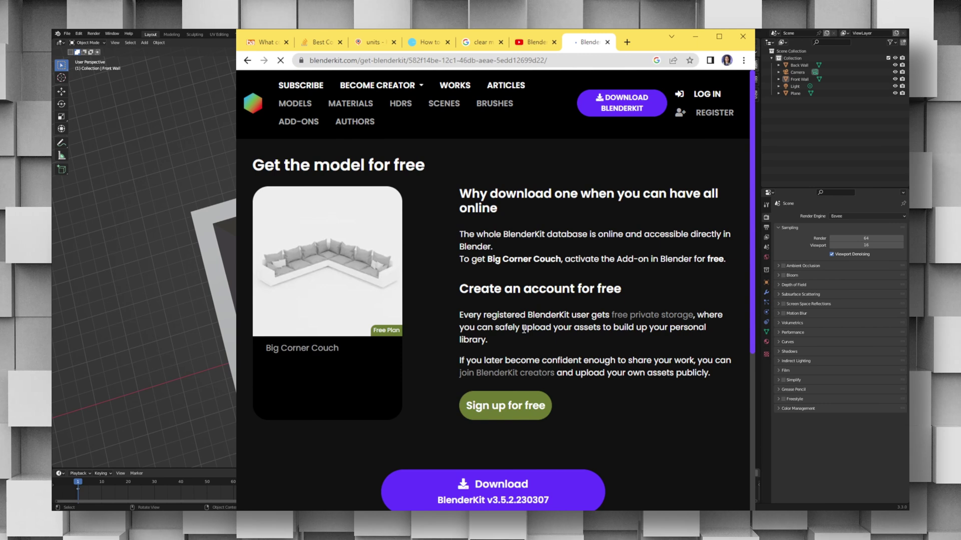
{"action": "scroll", "coordinate": [509, 482], "scroll_direction": "down", "scroll_amount": 3}
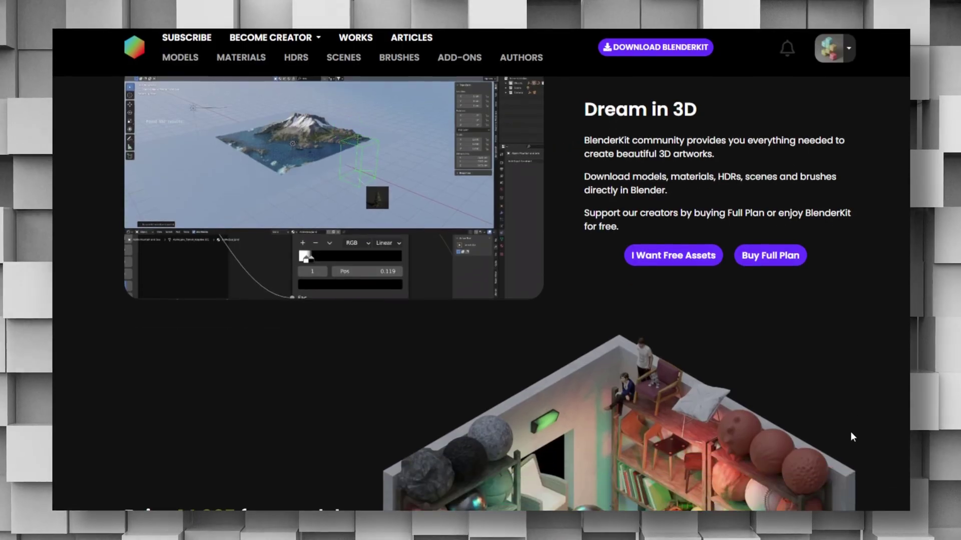
{"action": "scroll", "coordinate": [851, 431], "scroll_direction": "down", "scroll_amount": 5}
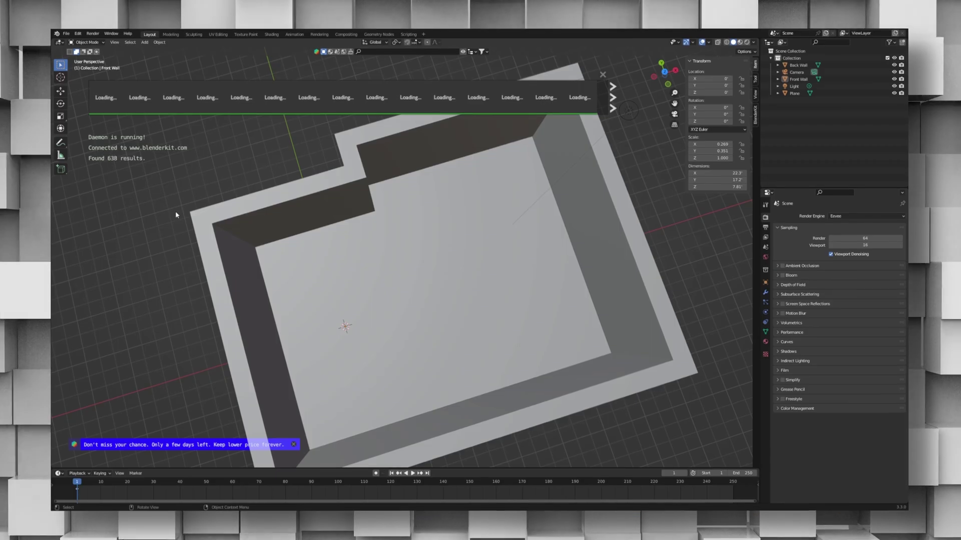
Search the BlenderKit asset library in Blender for 'couch'
{"action": "left_click", "coordinate": [380, 51]}
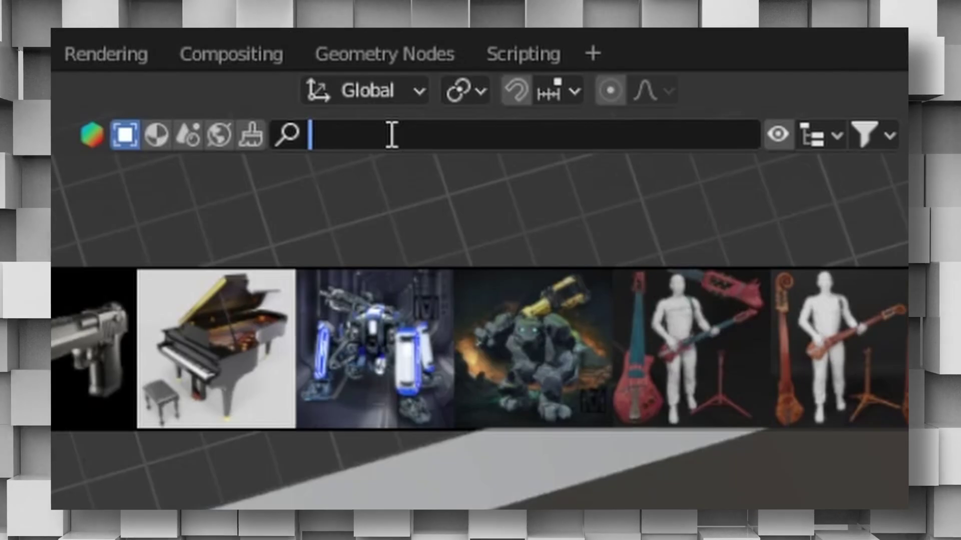
{"action": "type", "text": "couch"}
{"action": "key", "text": "Return"}
{"action": "mouse_move", "coordinate": [319, 110]}
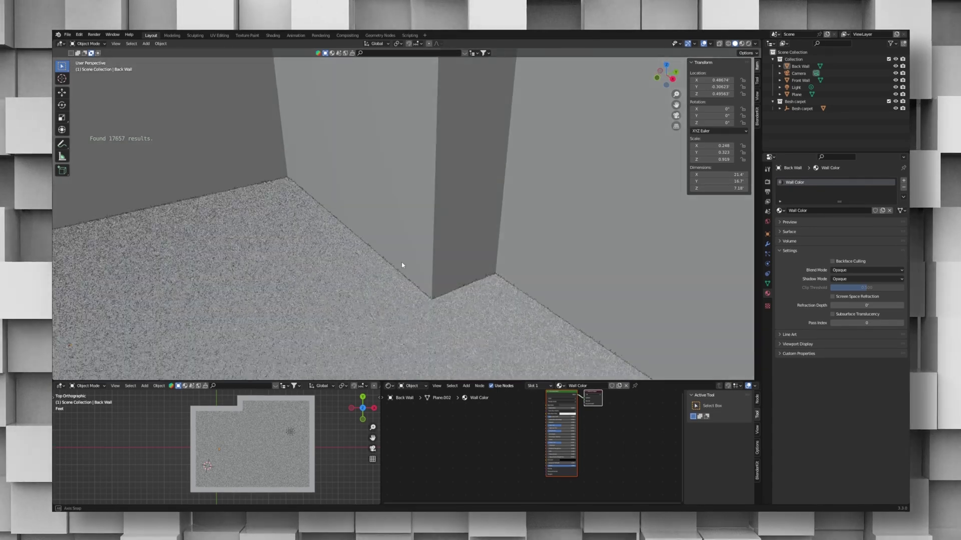
In Edit Mode on Back Wall, select the corner vertex and move it along Z
{"action": "key", "text": "Tab"}
{"action": "middle_click_drag", "start_coordinate": [415, 153], "coordinate": [350, 281]}
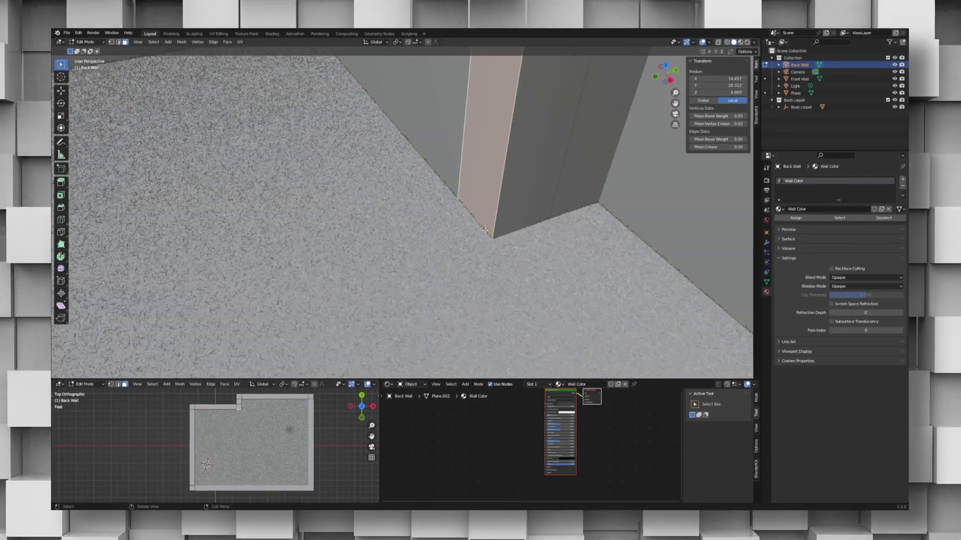
{"action": "left_click", "coordinate": [309, 303]}
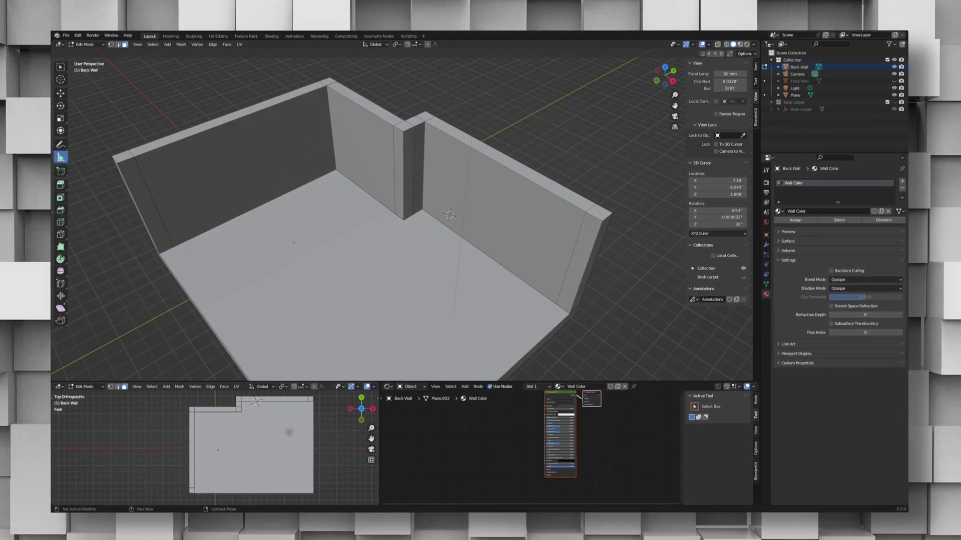
{"action": "scroll", "coordinate": [350, 275], "scroll_direction": "up", "scroll_amount": 5}
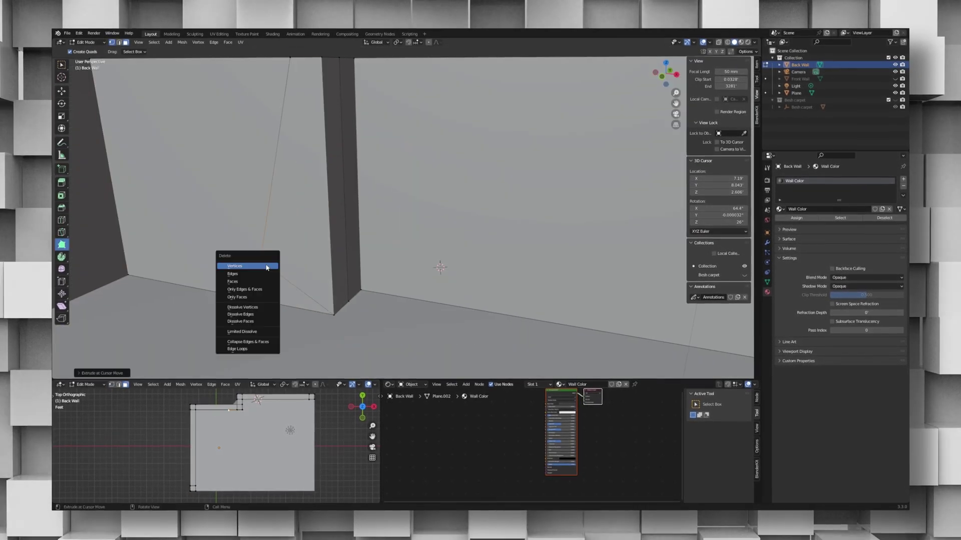
{"action": "key", "text": "g"}
{"action": "key", "text": "z"}
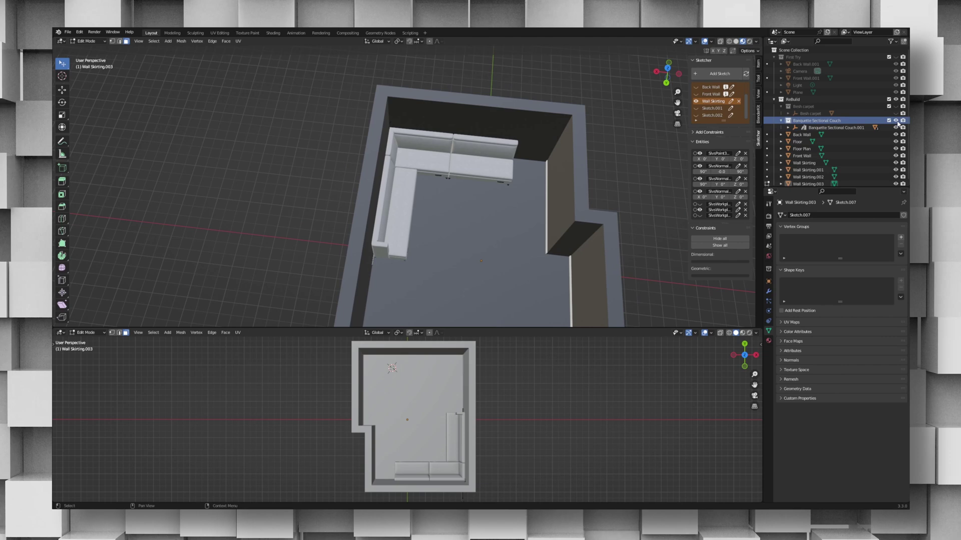
Orbit around the room to inspect the couch
{"action": "middle_click_drag", "start_coordinate": [475, 184], "coordinate": [386, 172]}
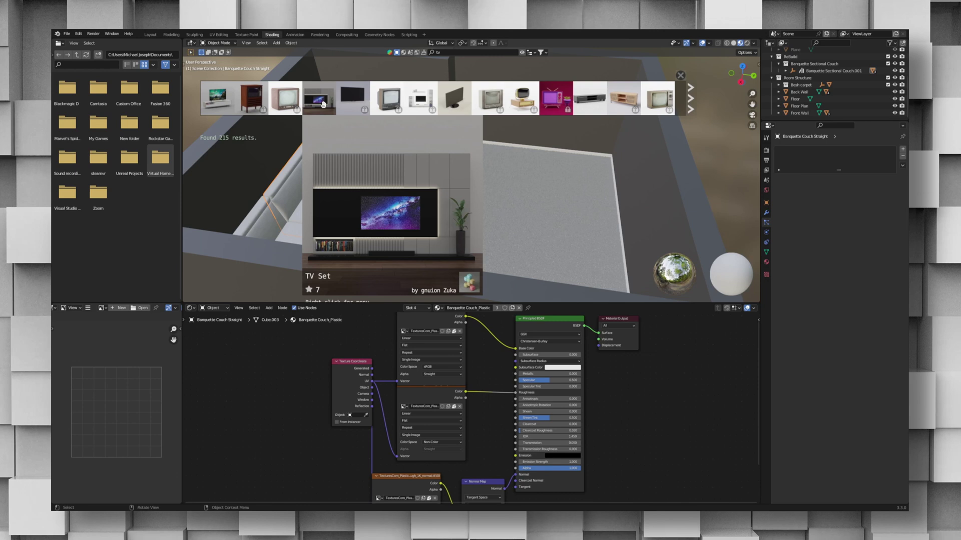
Orbit to see the TV wall and confirm the shaggy carpet's new position
{"action": "mouse_move", "coordinate": [590, 103]}
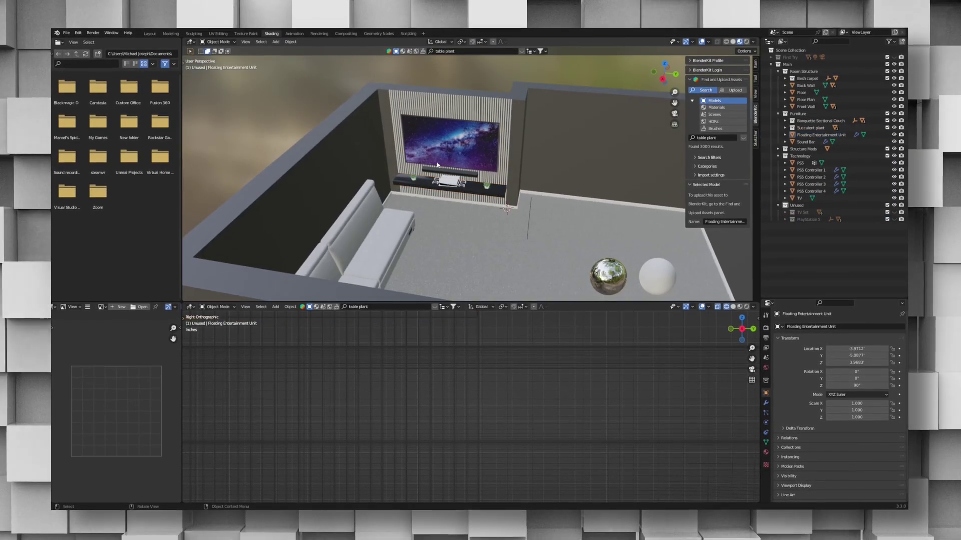
{"action": "middle_click_drag", "start_coordinate": [437, 165], "coordinate": [444, 204]}
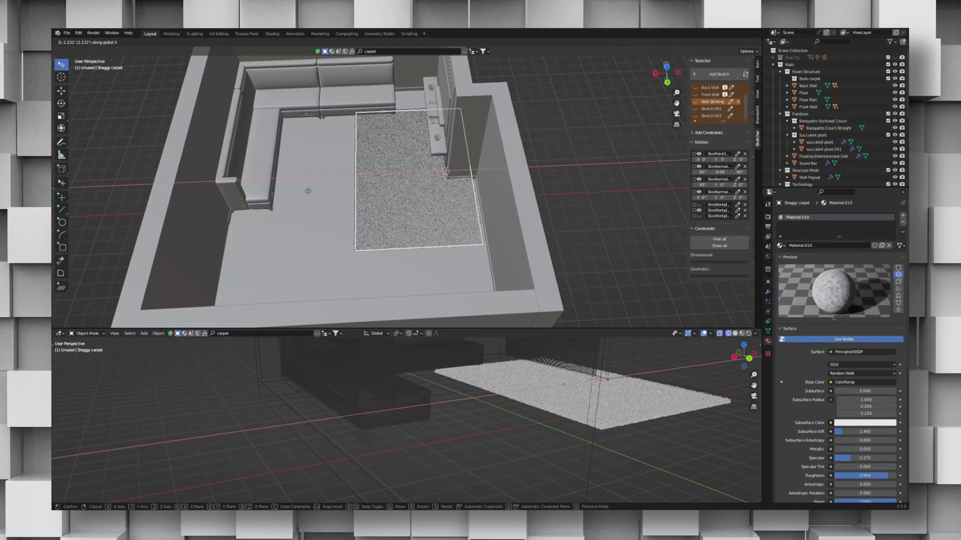
{"action": "left_click", "coordinate": [320, 172]}
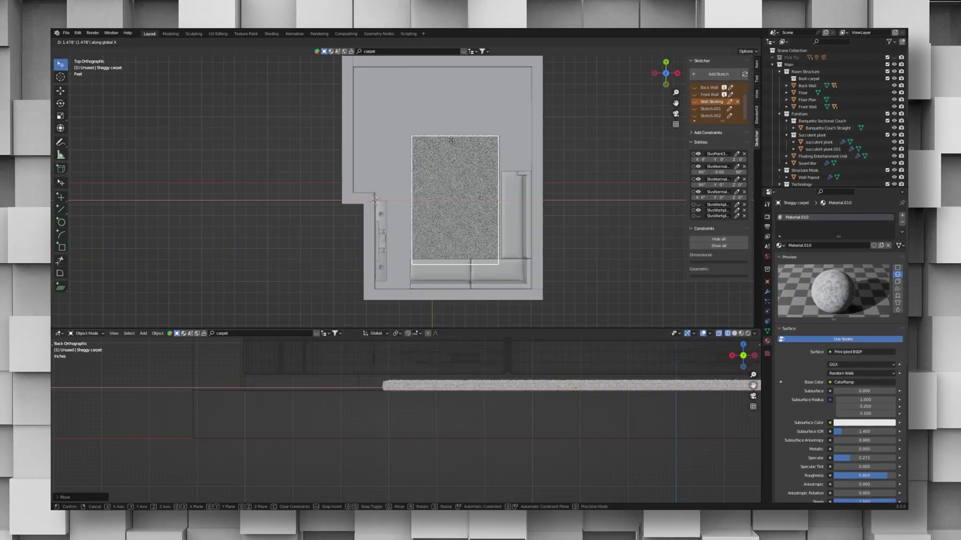
In Edit Mode, select all of the carpet's geometry and move it along the Y axis
{"action": "key", "text": "Tab"}
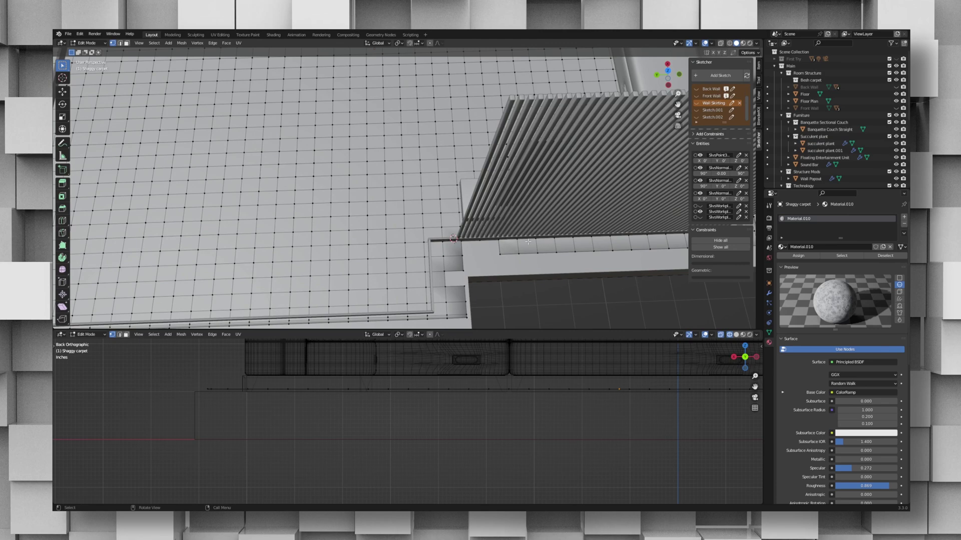
{"action": "key", "text": "a"}
{"action": "key", "text": "g"}
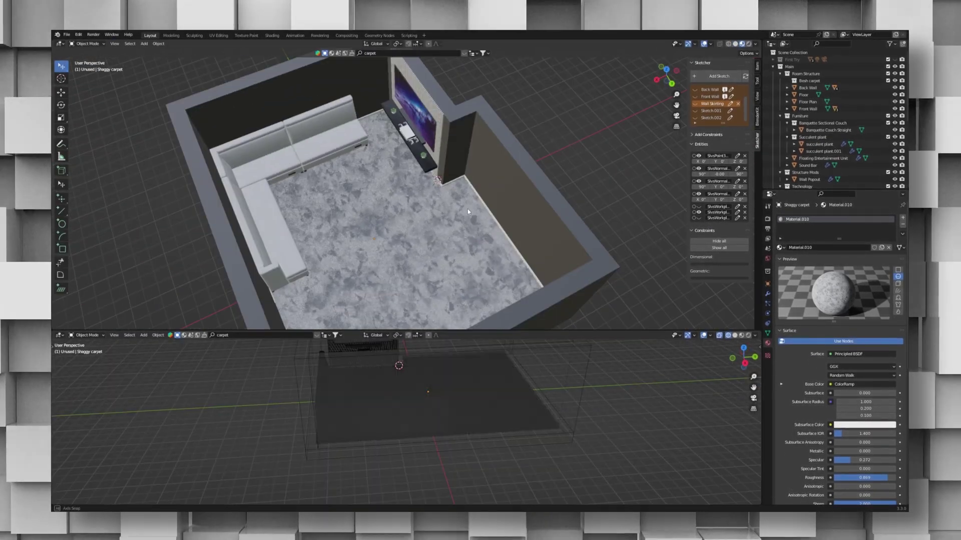
{"action": "middle_click_drag", "start_coordinate": [468, 212], "coordinate": [500, 181]}
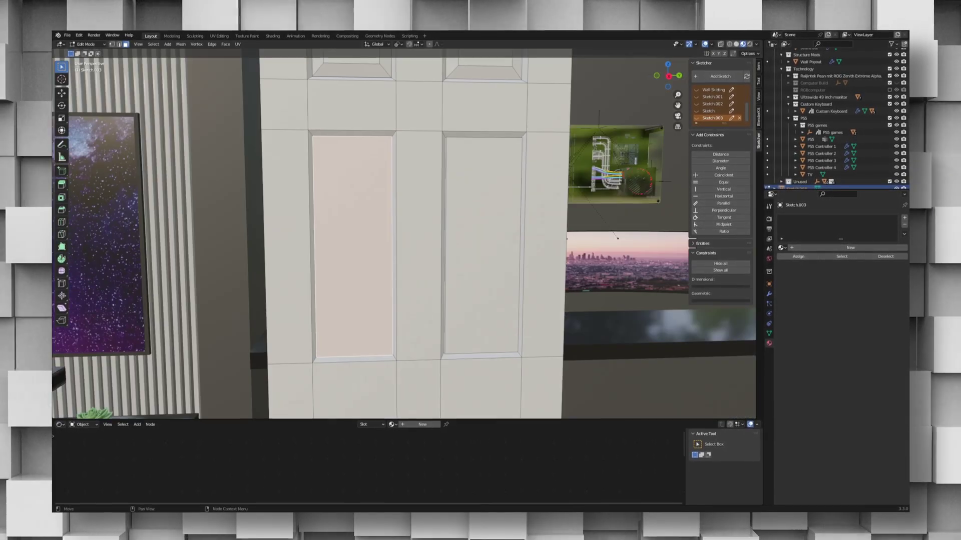
Zoom the view out and back in to inspect the door
{"action": "scroll", "coordinate": [406, 235], "scroll_direction": "down", "scroll_amount": 3}
{"action": "scroll", "coordinate": [405, 235], "scroll_direction": "up", "scroll_amount": 2}
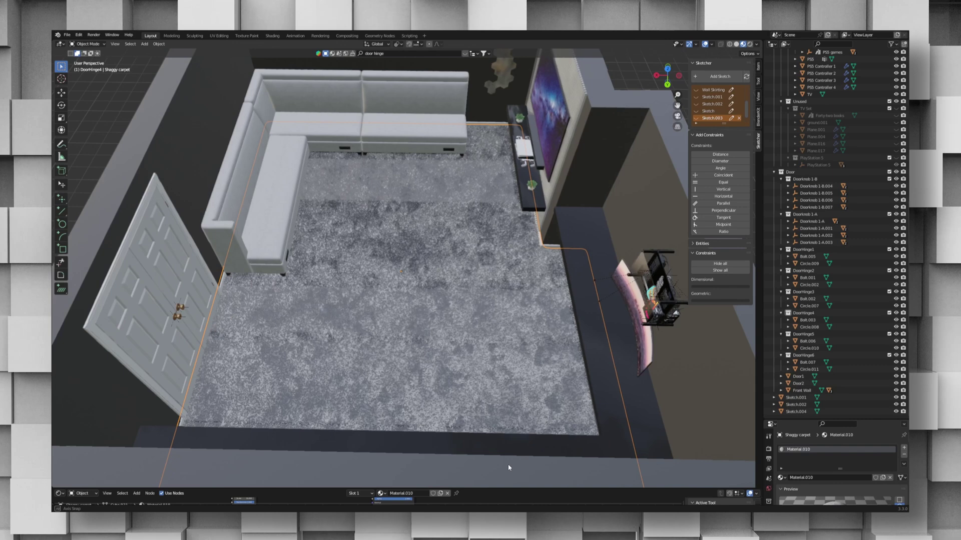
Orbit the room to check the door placement
{"action": "middle_click_drag", "start_coordinate": [521, 280], "coordinate": [549, 272]}
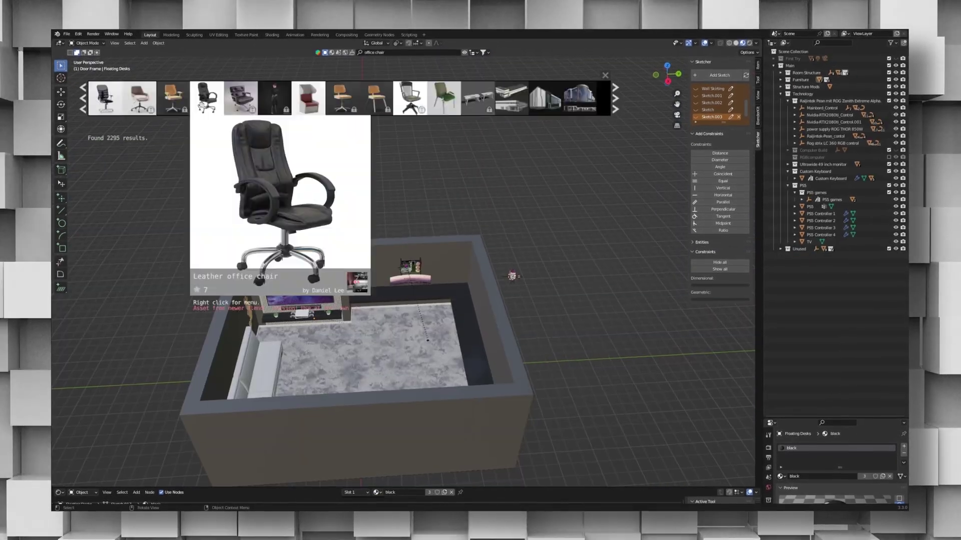